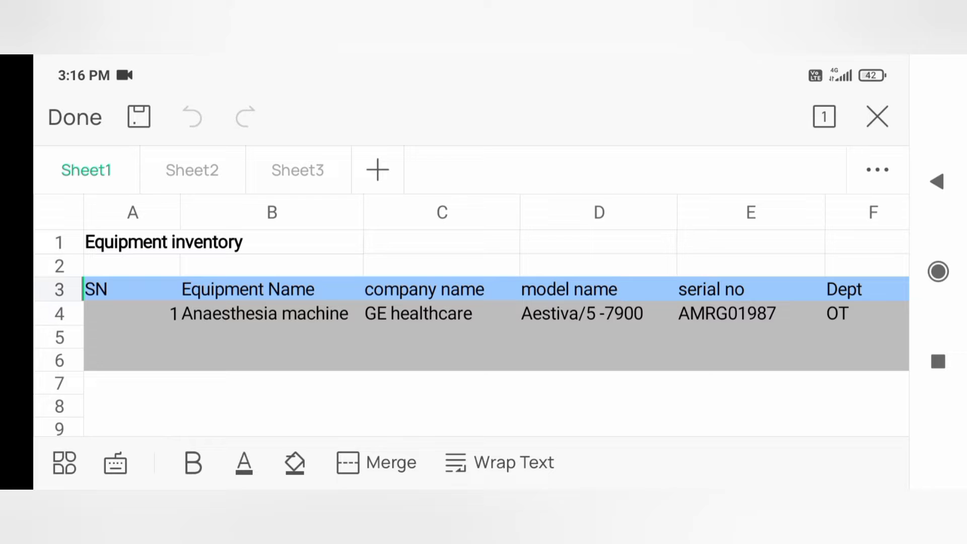
pyautogui.scroll(3, 472, 314)
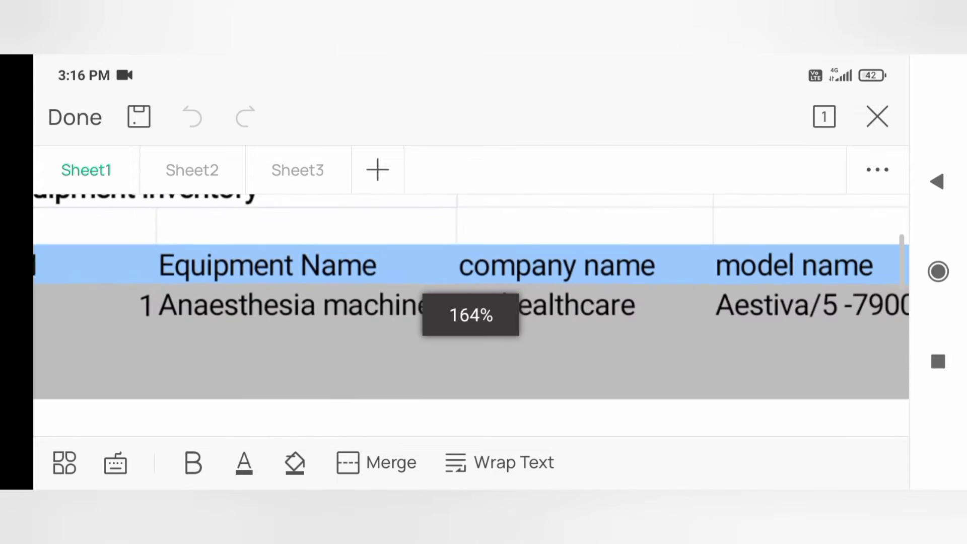
pyautogui.scroll(2, 472, 340)
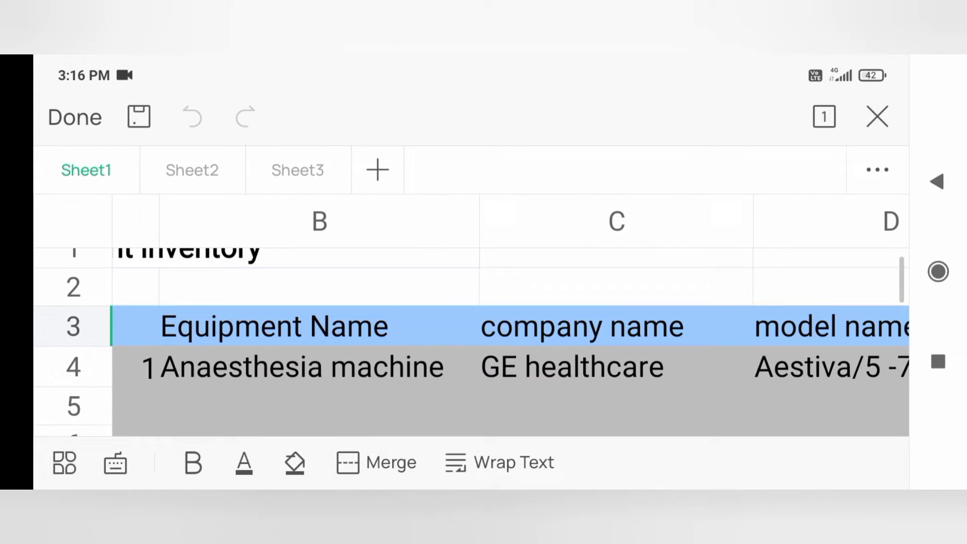
pyautogui.scroll(1, 471, 340)
pyautogui.hscroll(-1, 473, 341)
pyautogui.hscroll(-1, 472, 341)
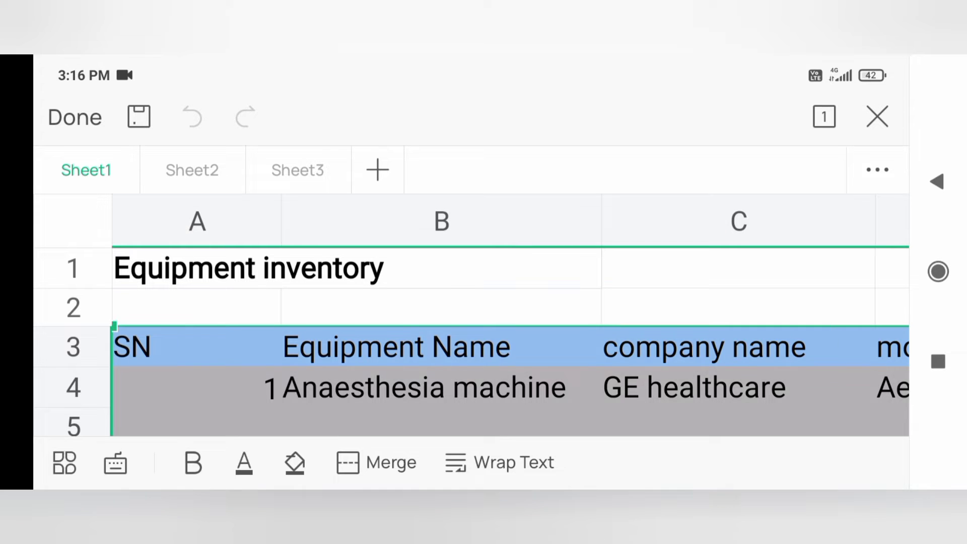
pyautogui.hscroll(2, 512, 340)
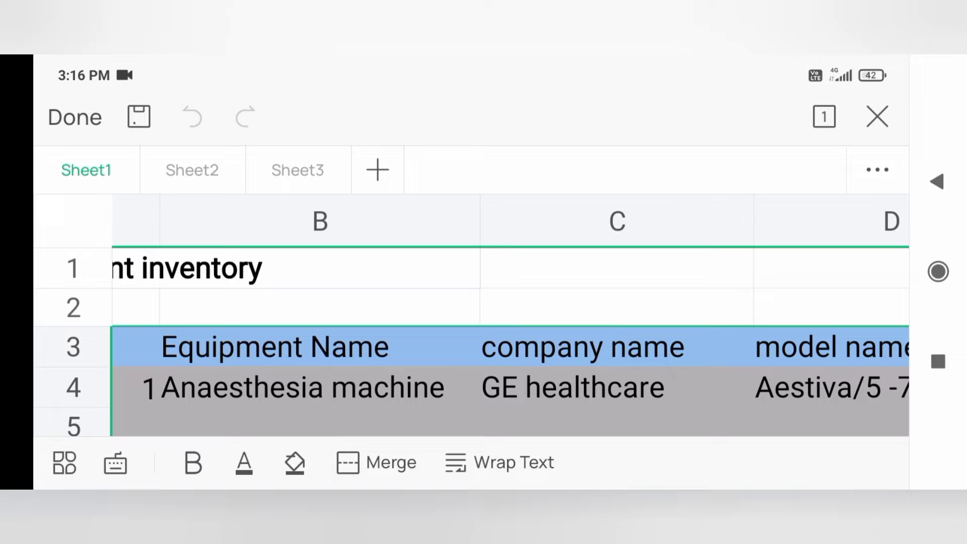
pyautogui.hscroll(2, 511, 340)
pyautogui.hscroll(1, 511, 340)
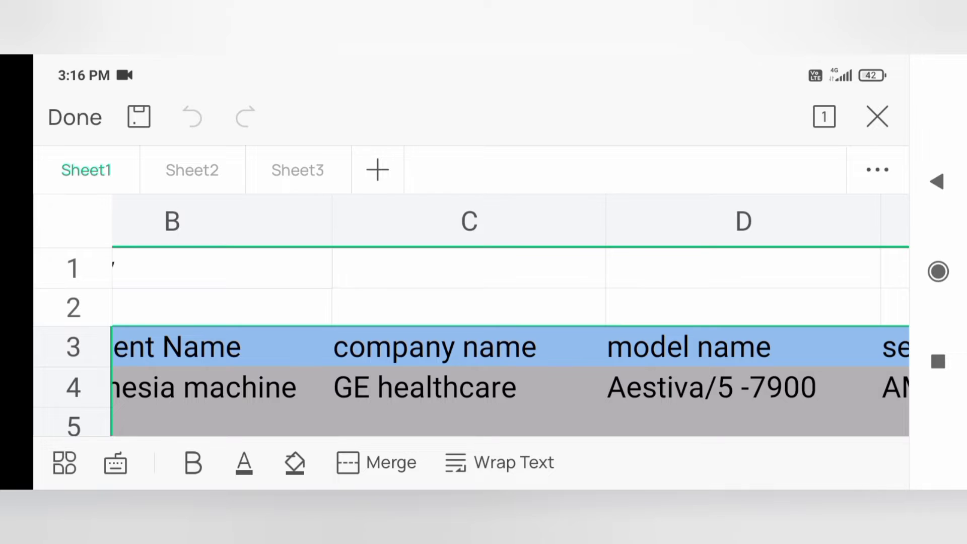
pyautogui.hscroll(3, 512, 340)
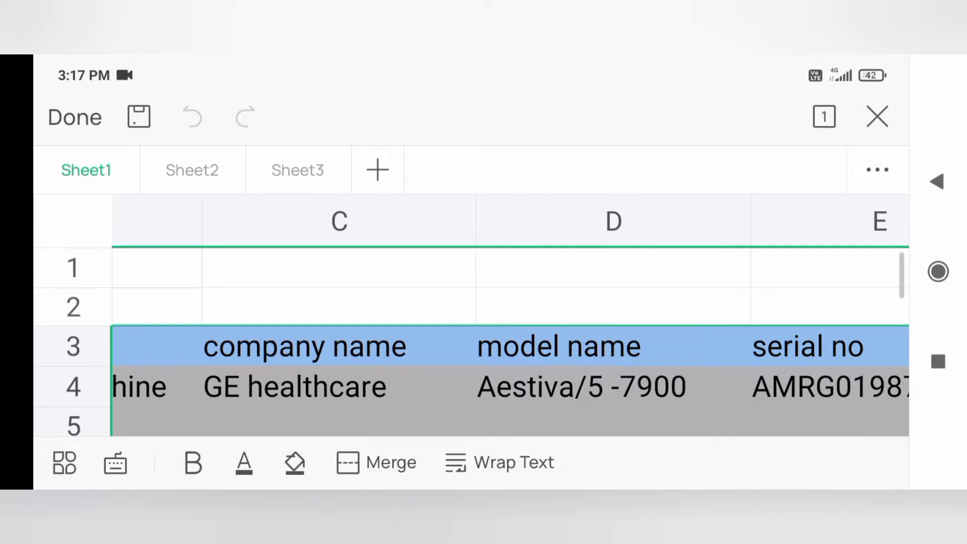
pyautogui.hscroll(3, 511, 304)
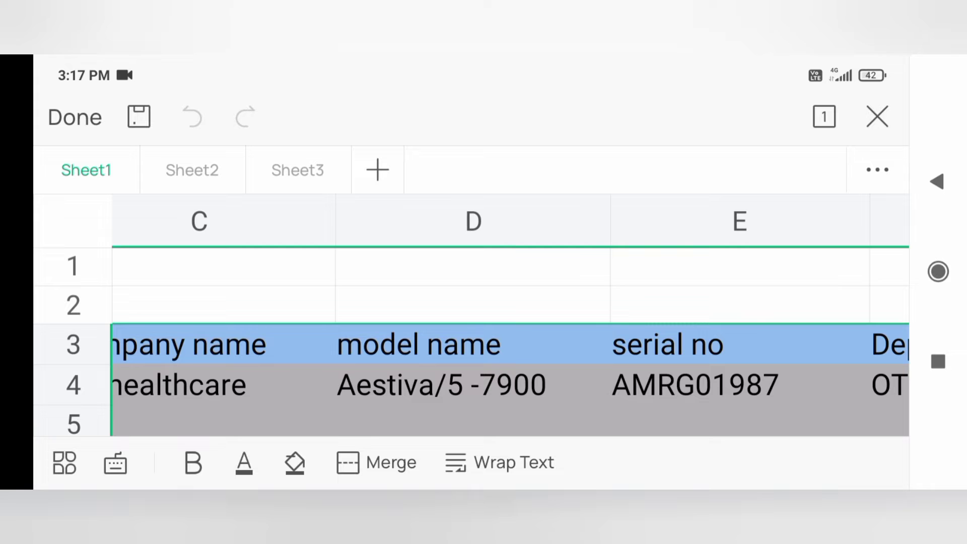
pyautogui.hscroll(2, 511, 305)
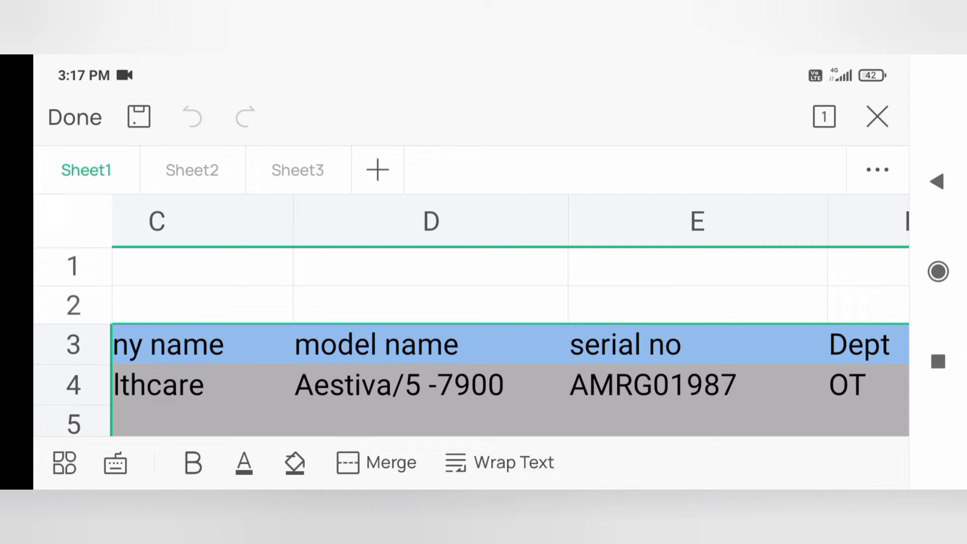
pyautogui.hscroll(5, 472, 340)
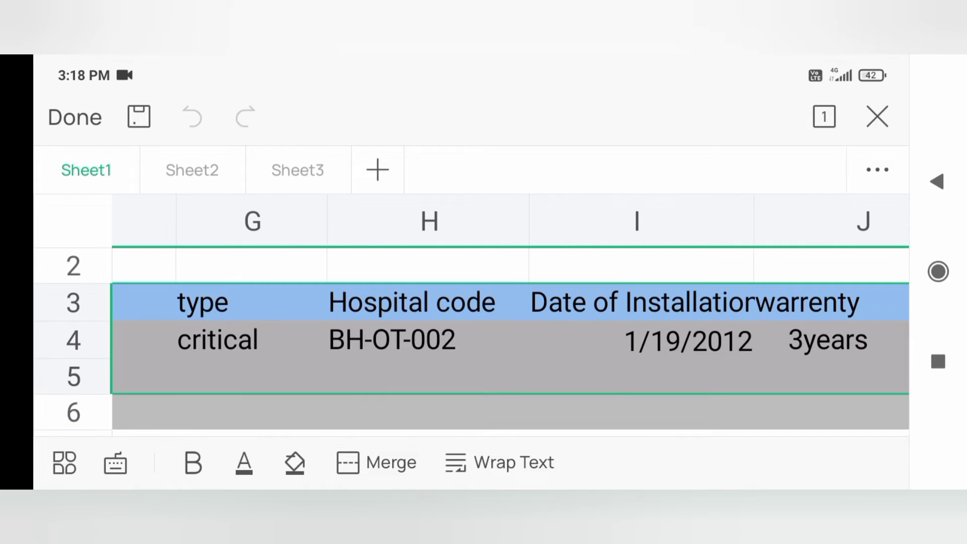
pyautogui.hscroll(-3, 510, 318)
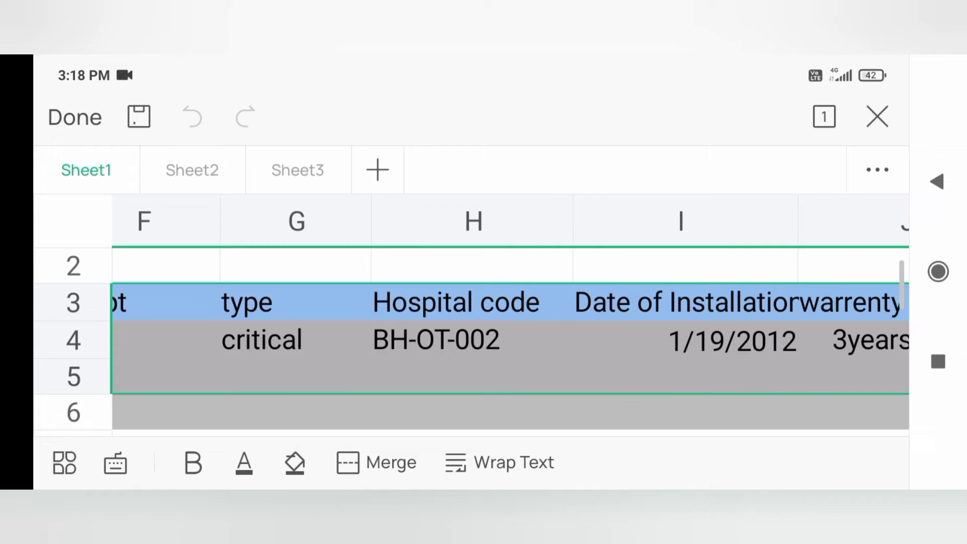
pyautogui.hscroll(4, 510, 318)
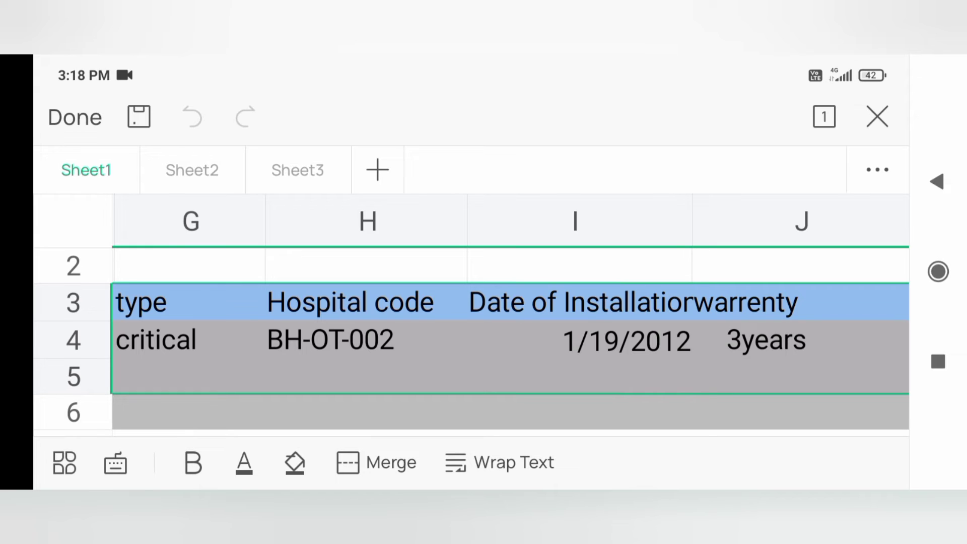
pyautogui.scroll(5, 472, 315)
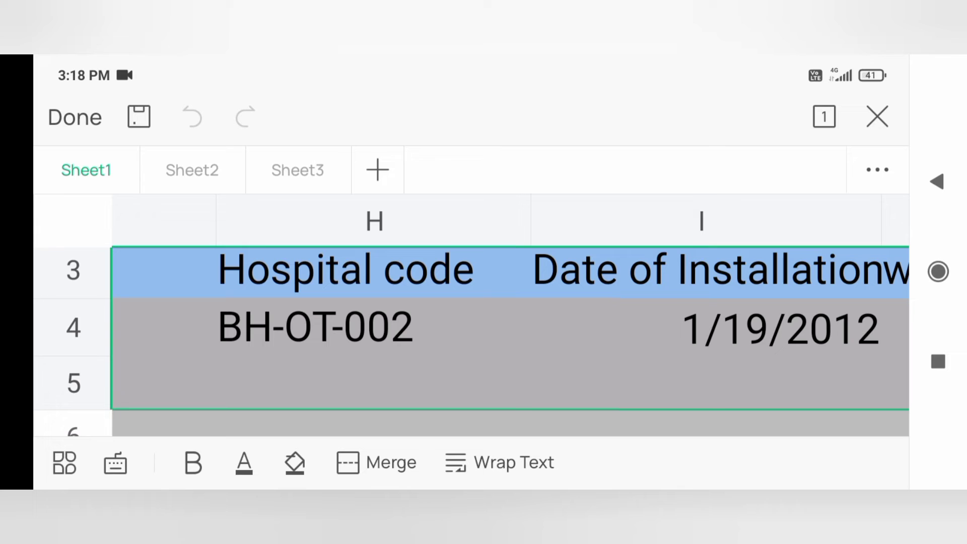
pyautogui.hscroll(5, 510, 325)
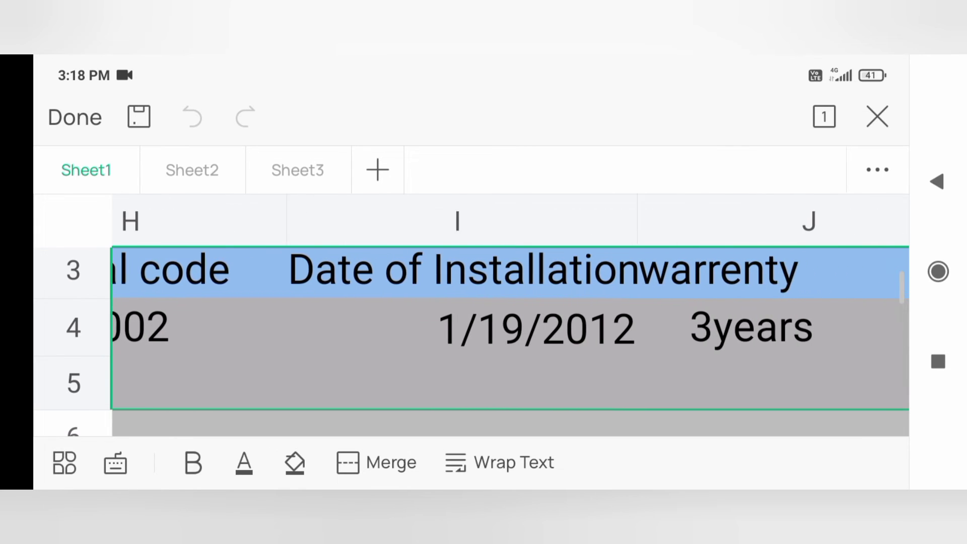
pyautogui.hscroll(3, 510, 325)
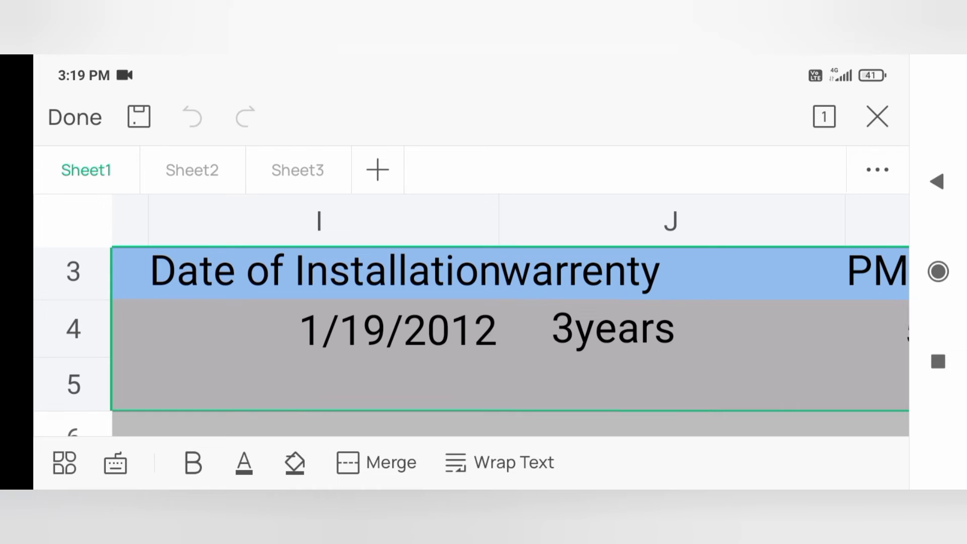
pyautogui.scroll(-3, 511, 325)
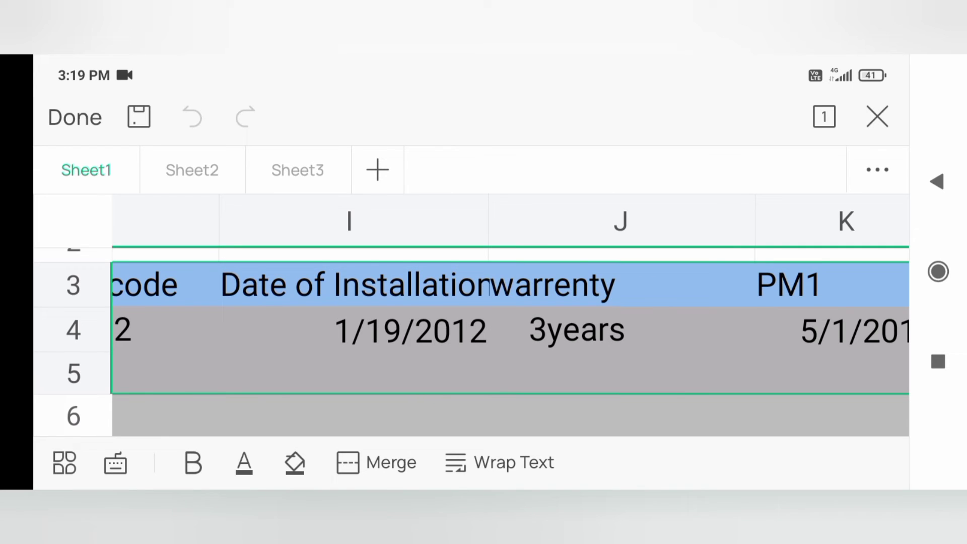
pyautogui.hscroll(5, 510, 325)
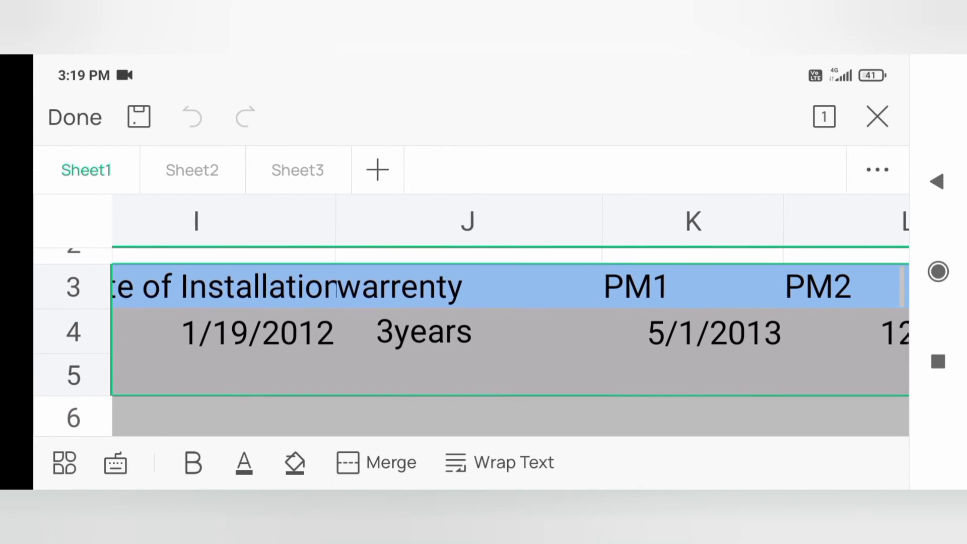
pyautogui.hscroll(1, 510, 325)
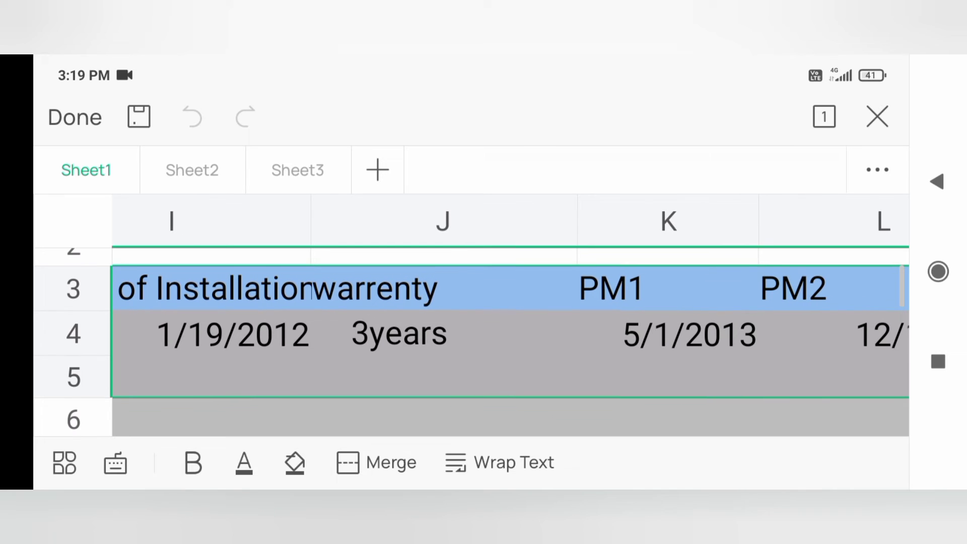
pyautogui.hscroll(3, 511, 325)
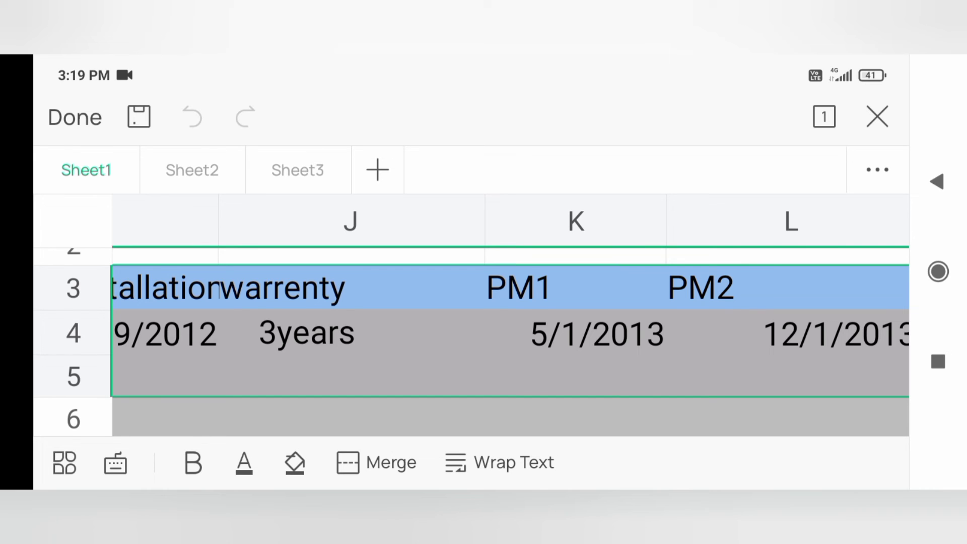
pyautogui.hscroll(3, 511, 318)
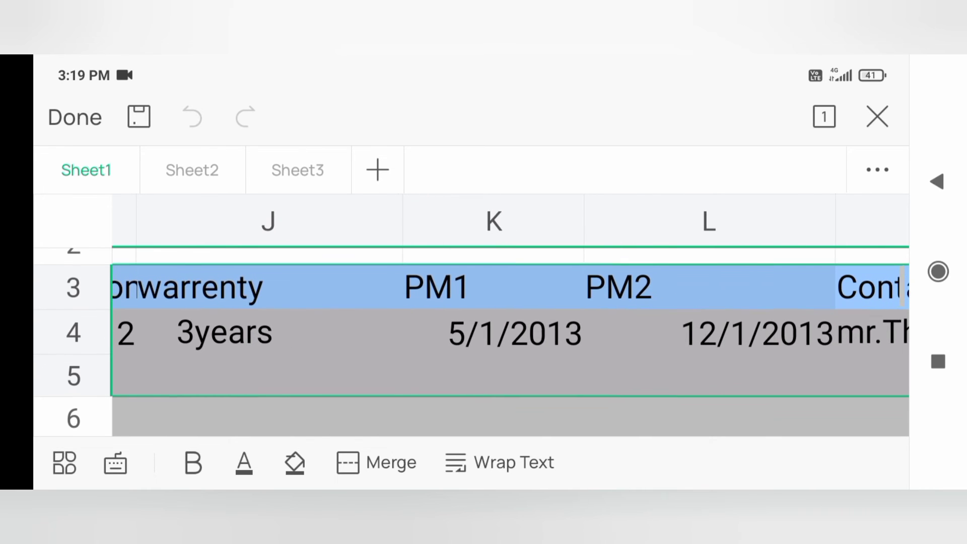
pyautogui.hscroll(2, 511, 318)
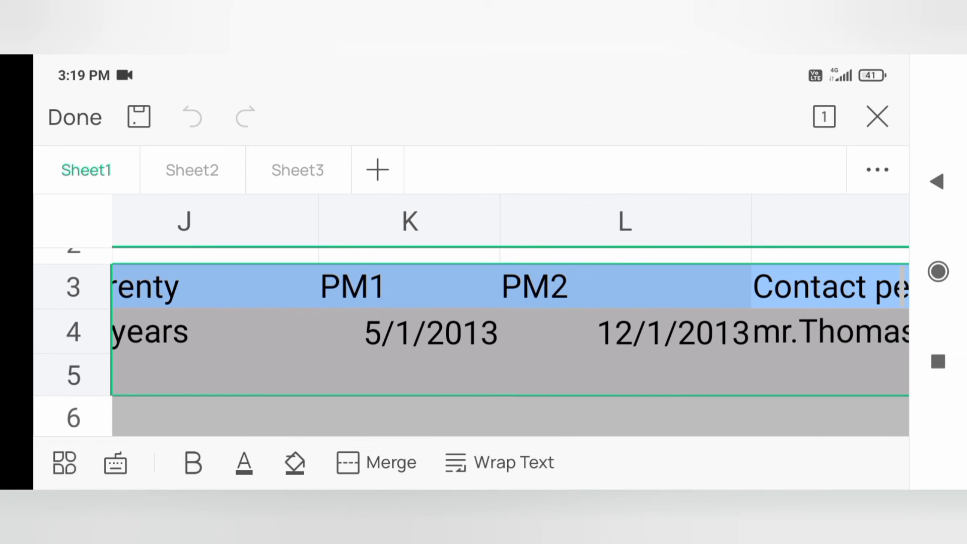